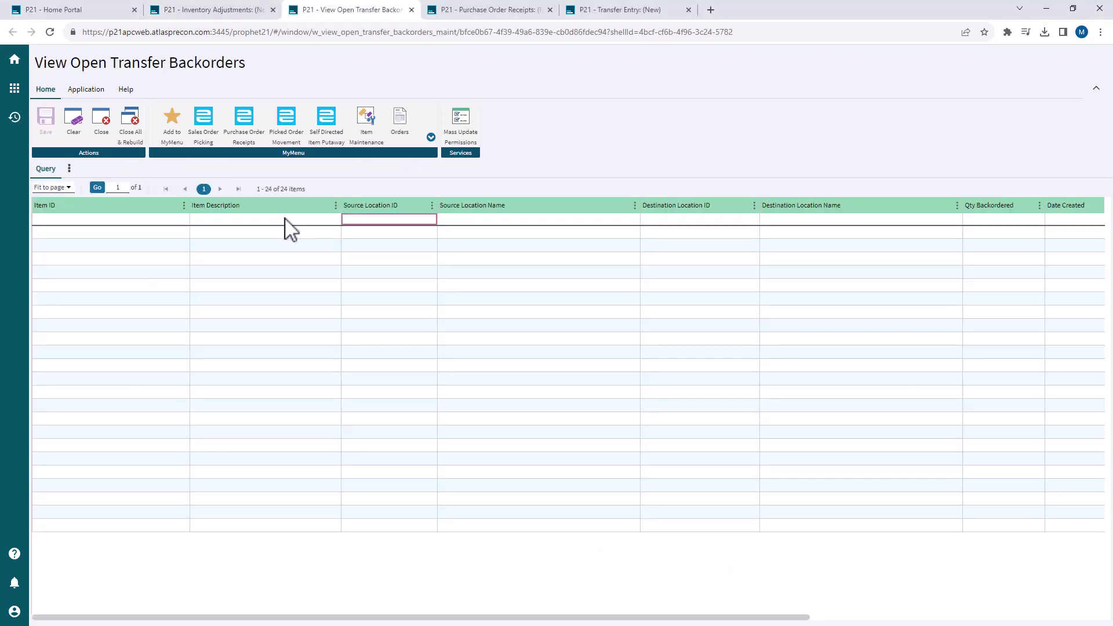
Bring up the query options on the open transfer backorders grid.
right_click(284, 222)
Request 50 of washer BND 099361-10, leaving 400 on backorder, and enable Print Acknowledgement.
click(332, 364)
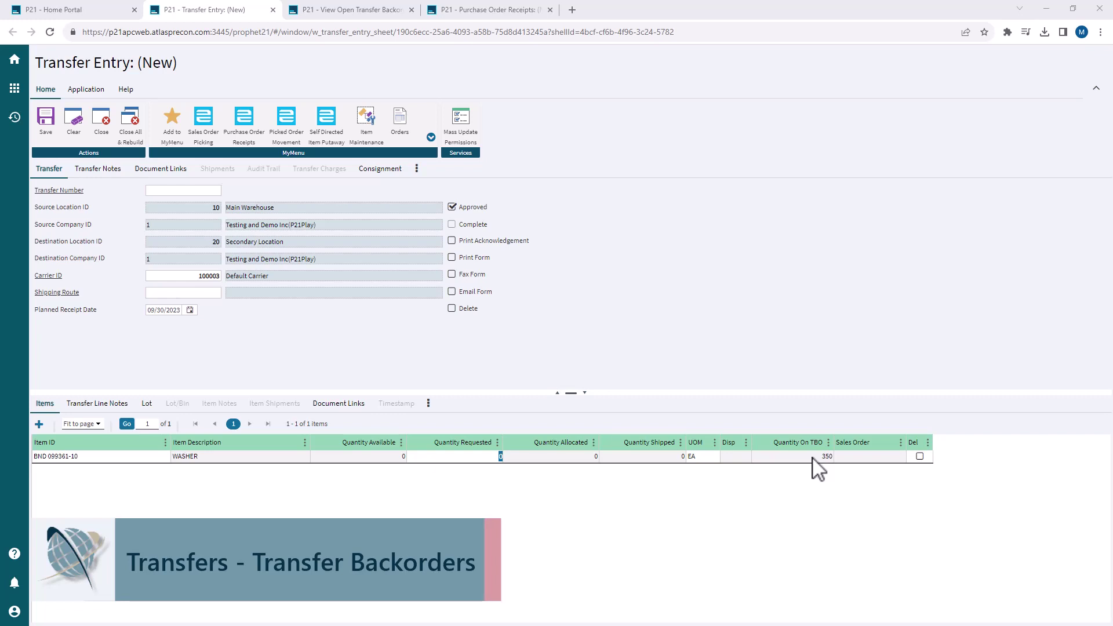
click(489, 456)
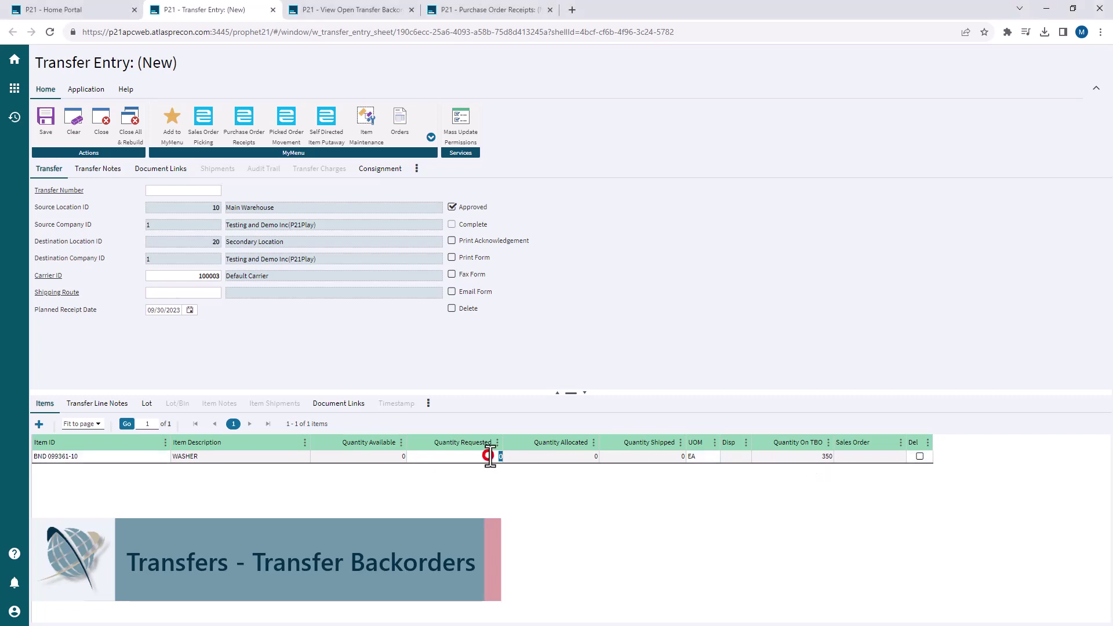
text(50)
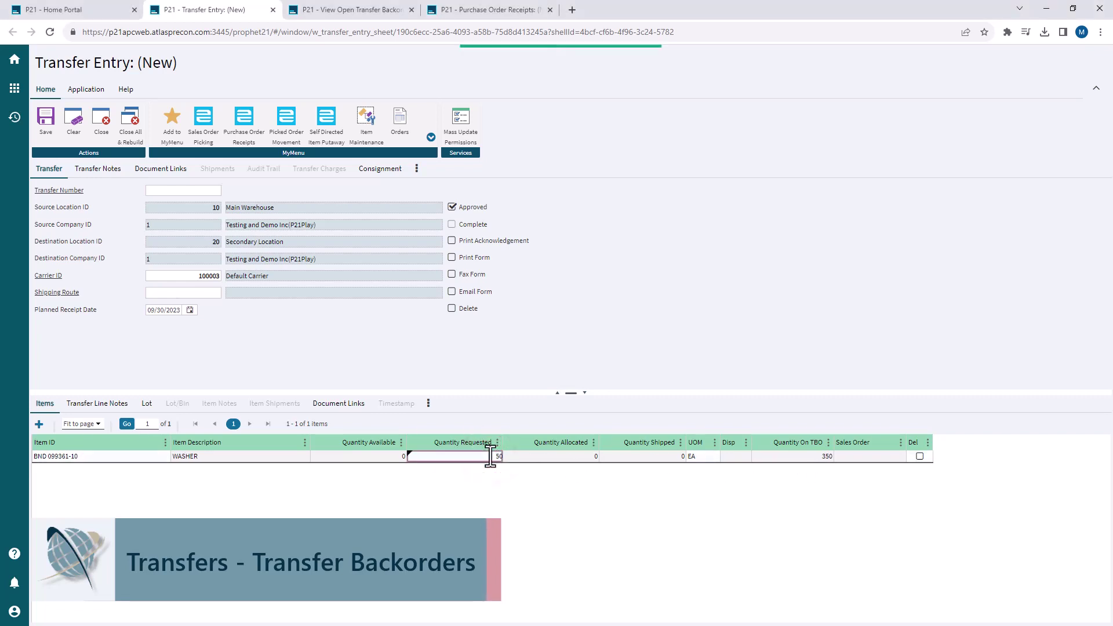
key(Tab)
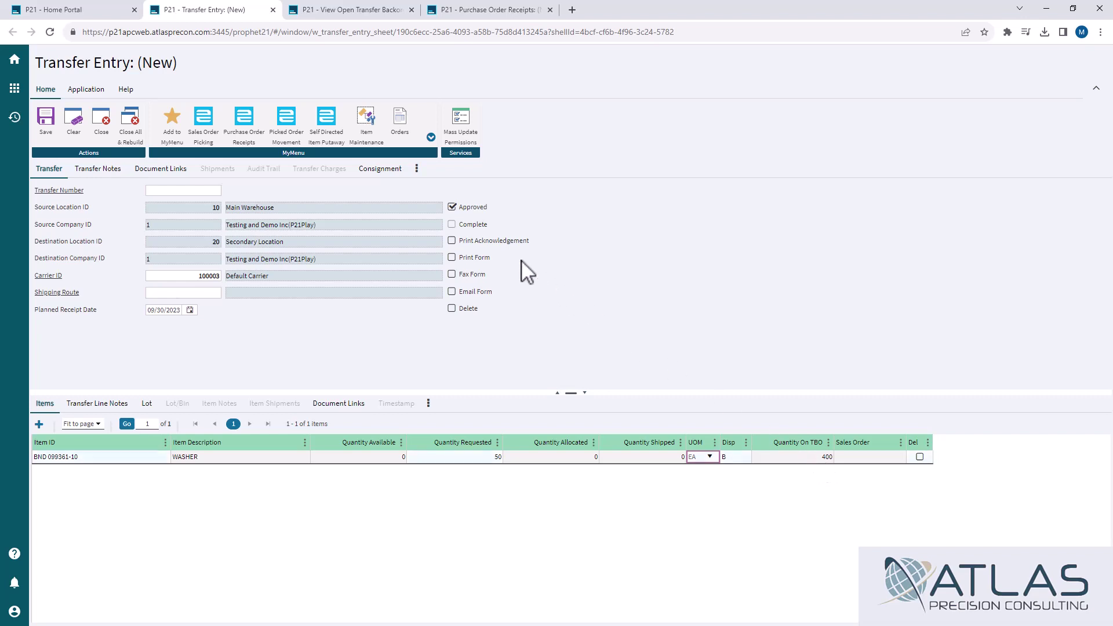
click(452, 241)
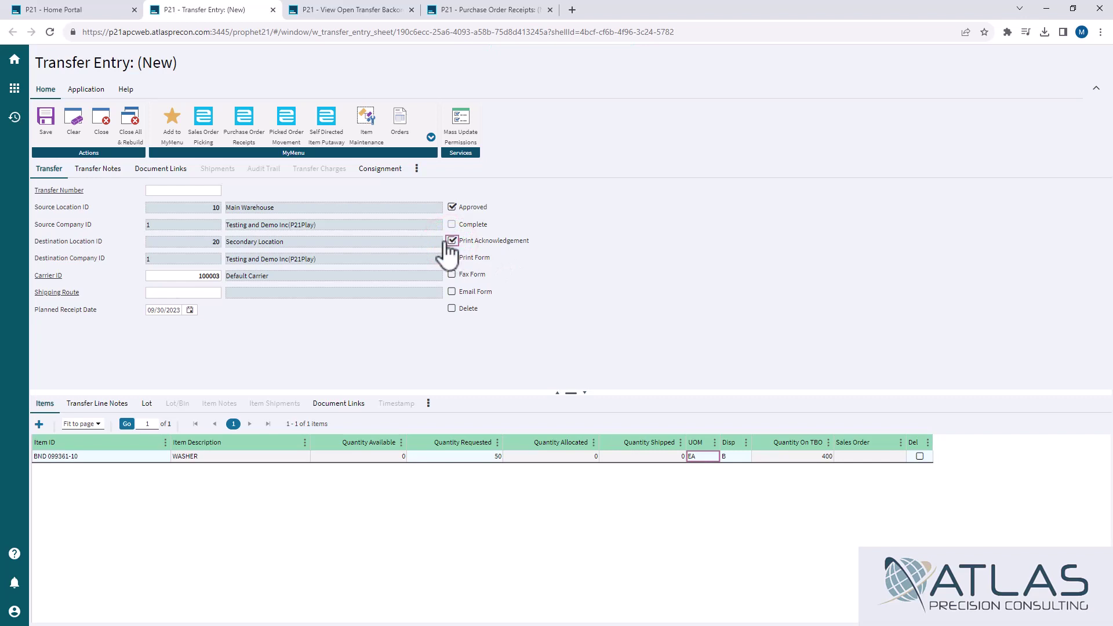
Save the transfer as 8000015, reload it from recent history, and mark it for deletion.
click(50, 129)
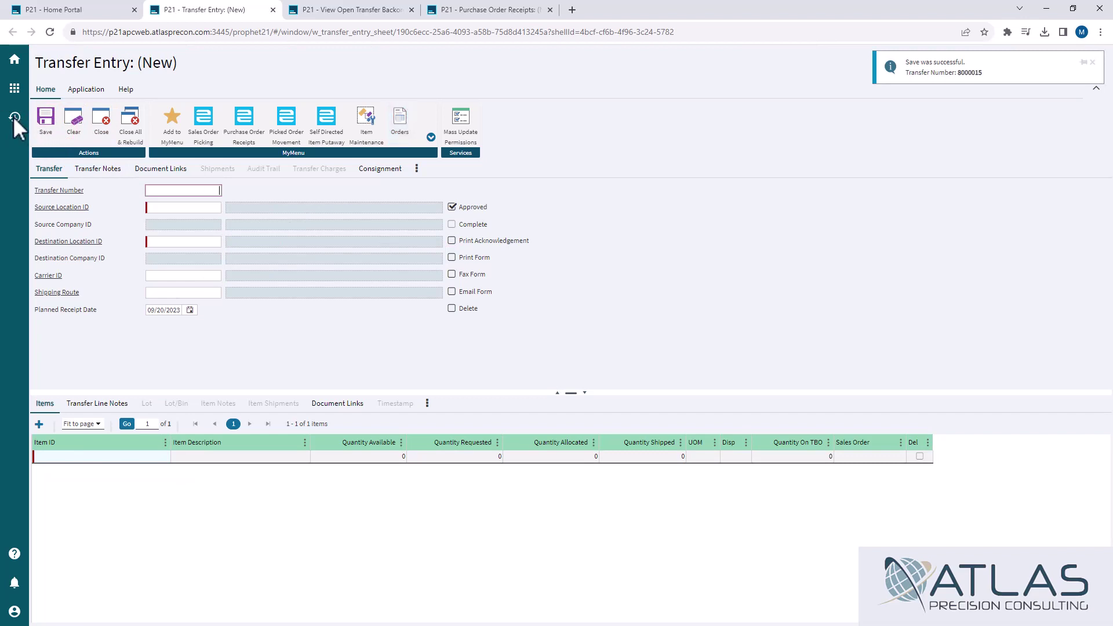
click(14, 117)
click(60, 121)
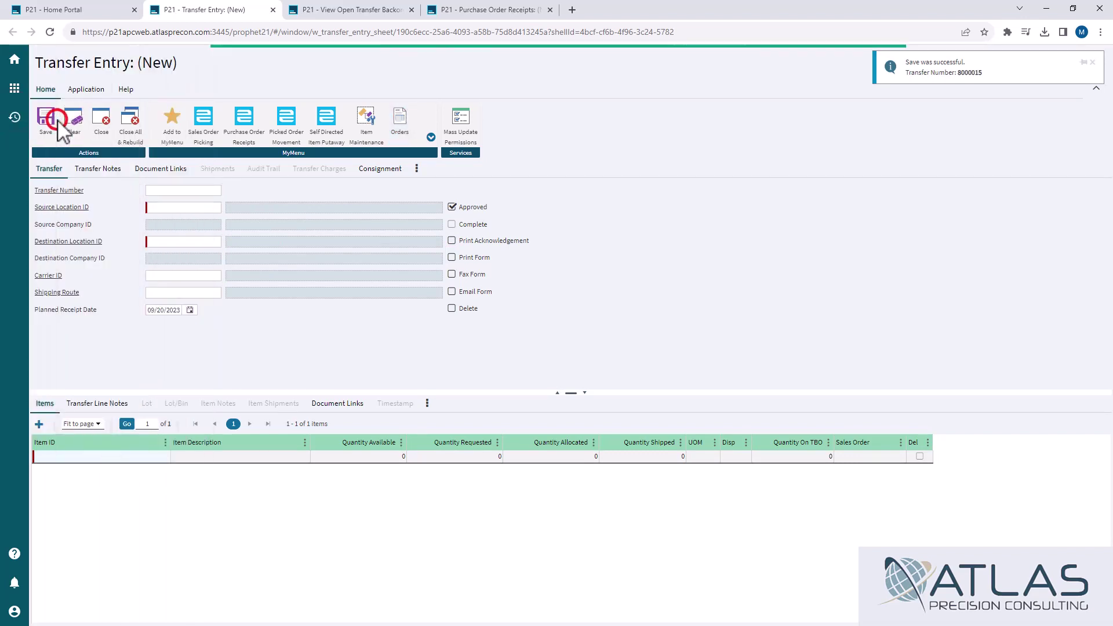
click(471, 312)
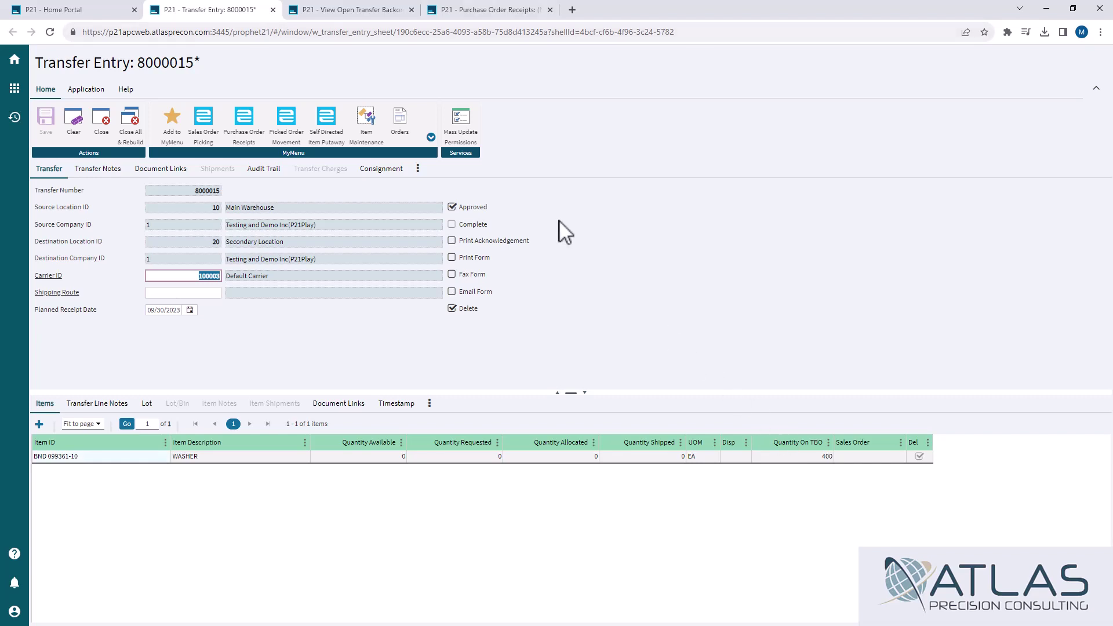
Enter Source Location ID 10 as the filter in the View Open Transfer Backorders query.
click(349, 14)
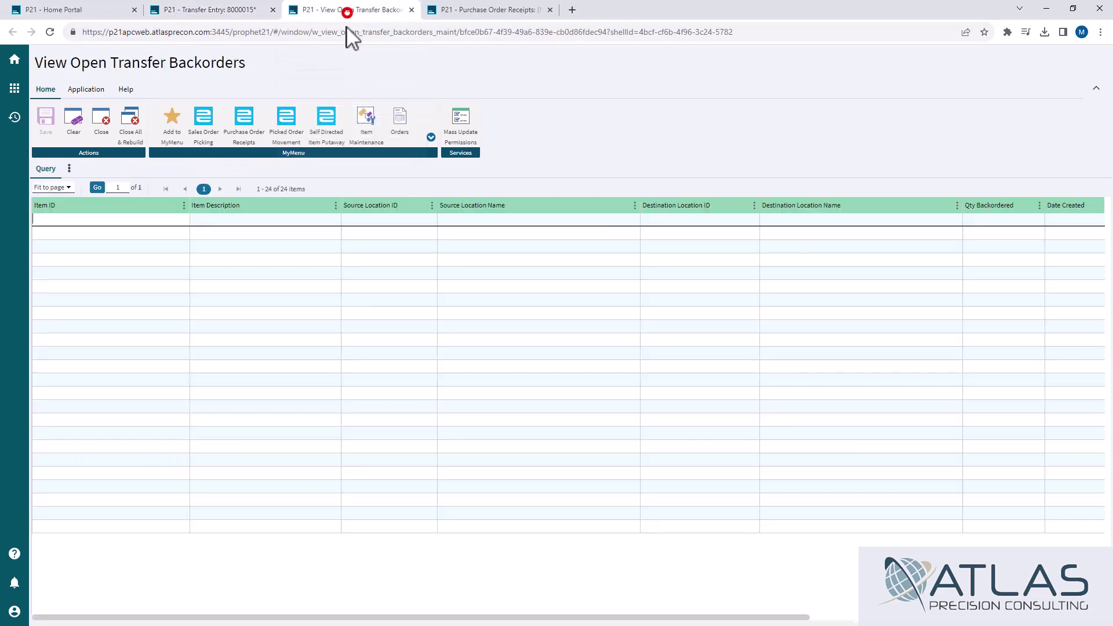
right_click(321, 236)
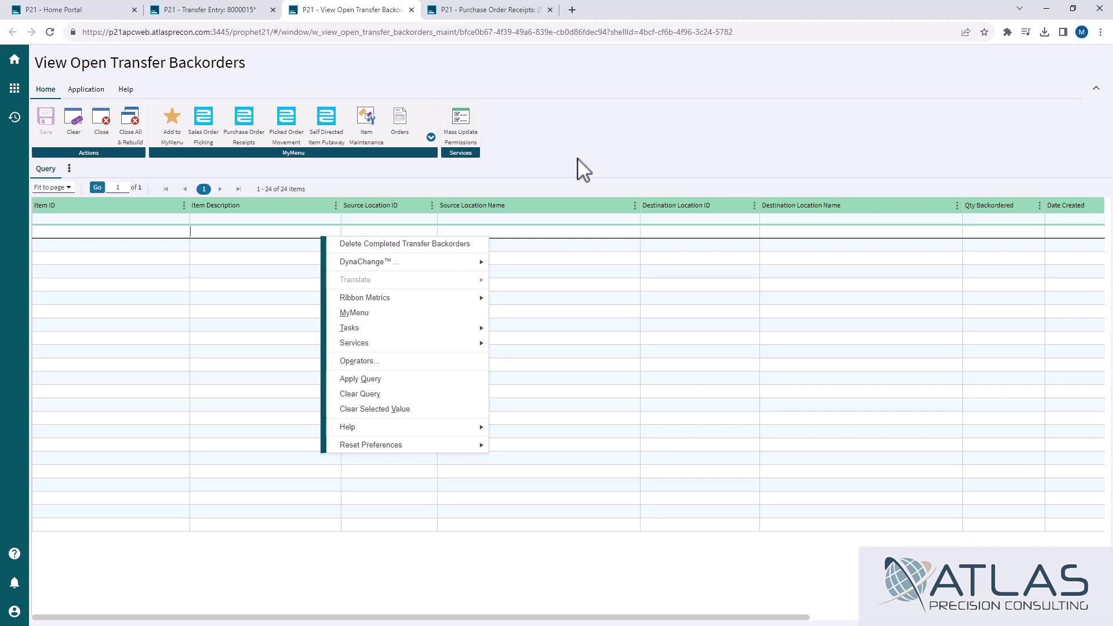
click(525, 151)
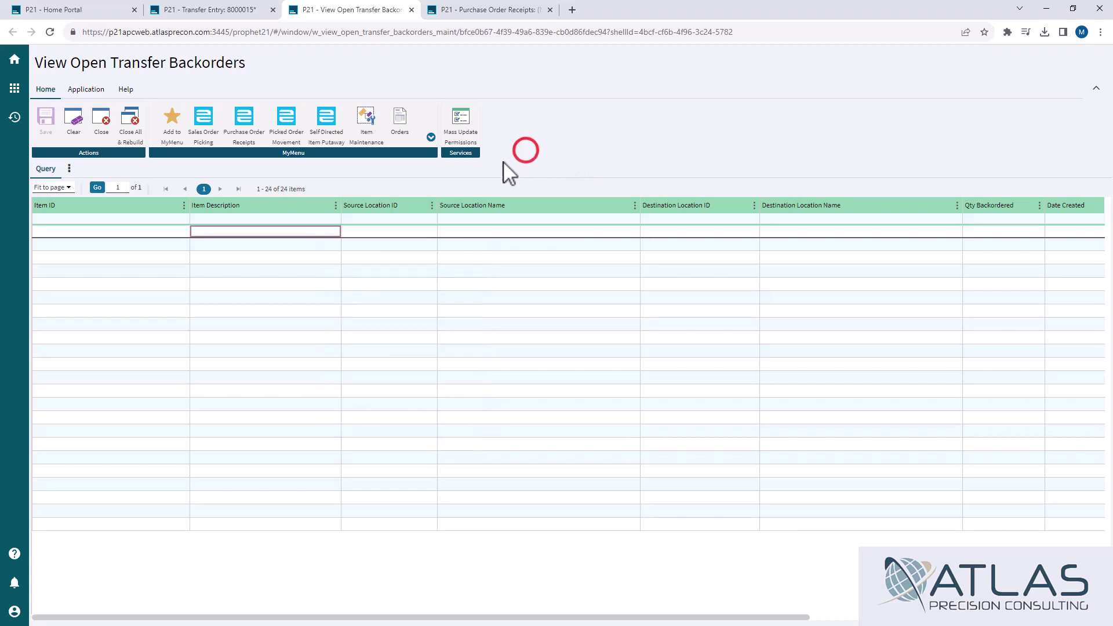
click(374, 220)
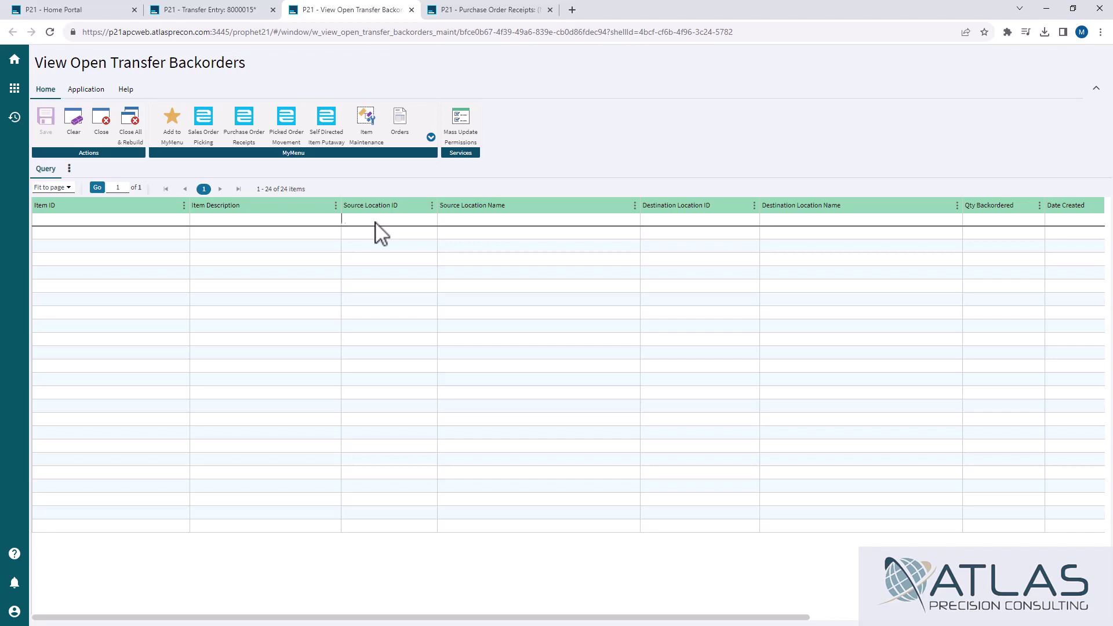
text(10)
key(Tab)
Run the location 10 query and inspect the 55 and 400 backordered quantities.
right_click(387, 292)
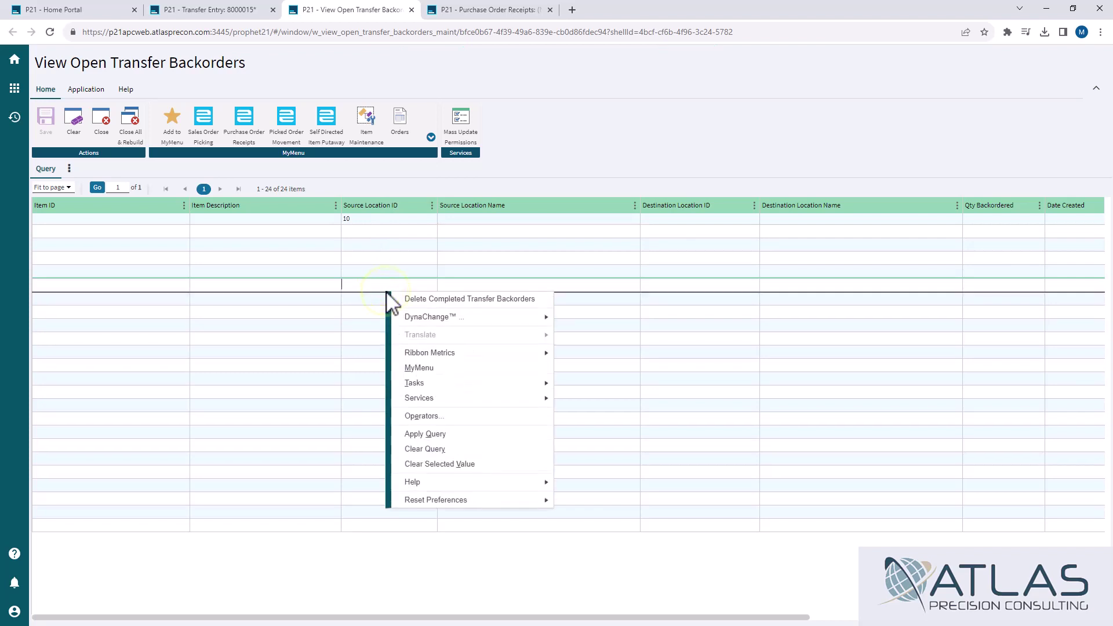
click(465, 434)
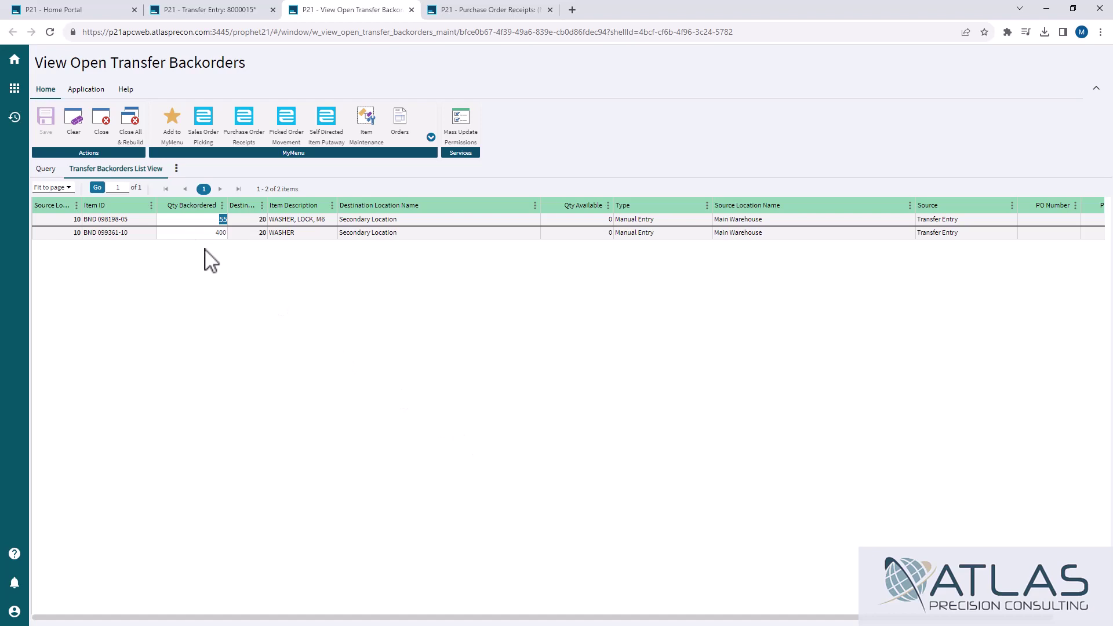
click(180, 231)
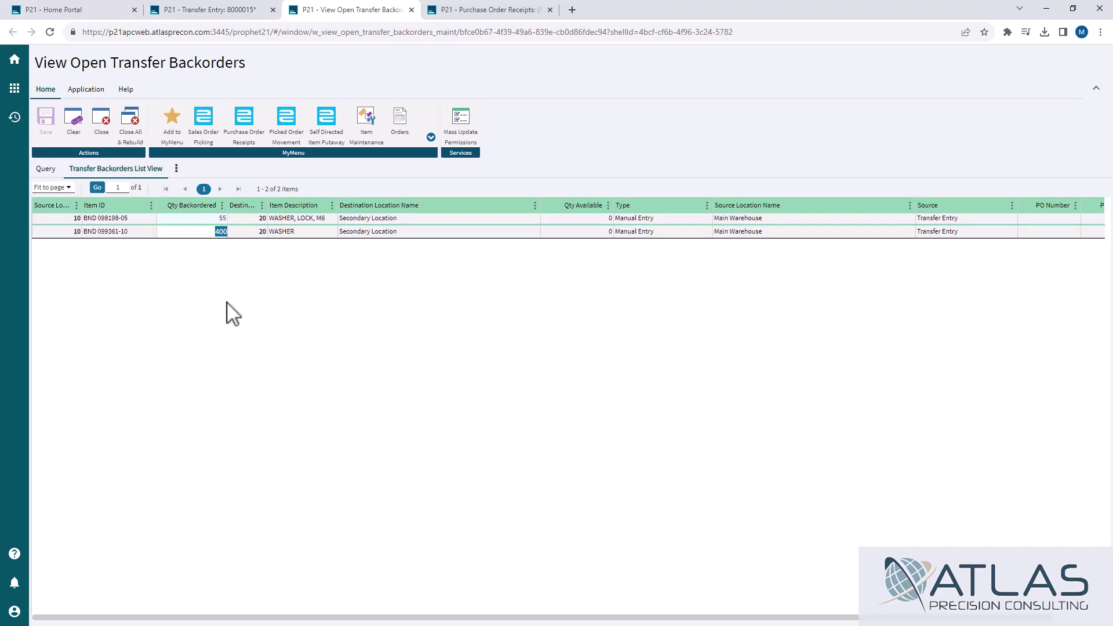
click(181, 219)
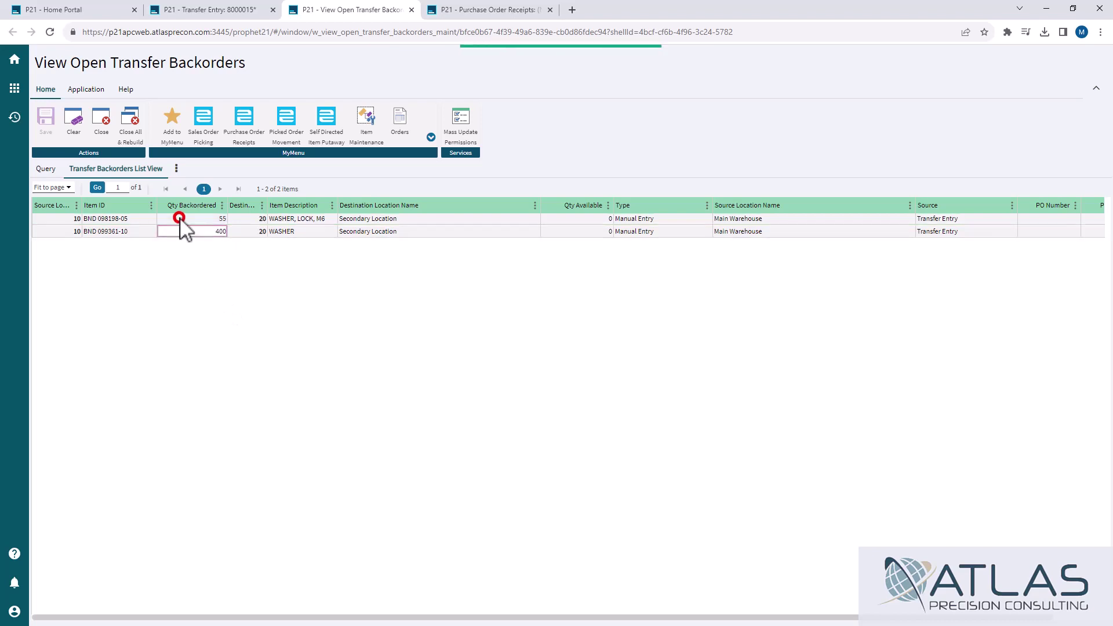
click(189, 235)
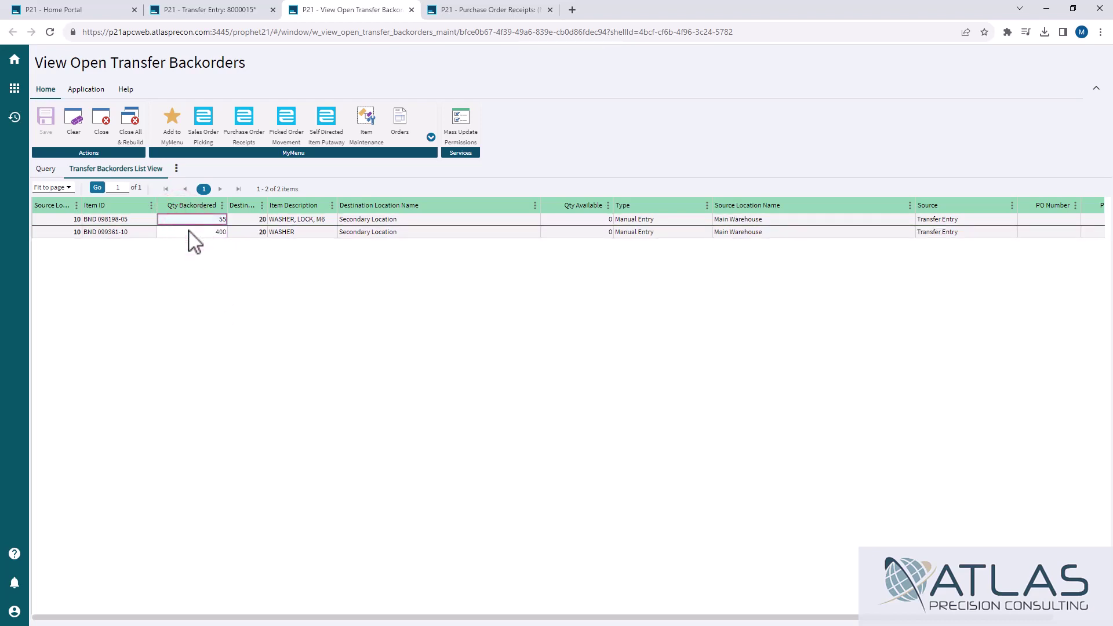
Change BND 098198-05's backordered quantity from 55 to 0 and save it.
click(199, 219)
text(0)
click(293, 310)
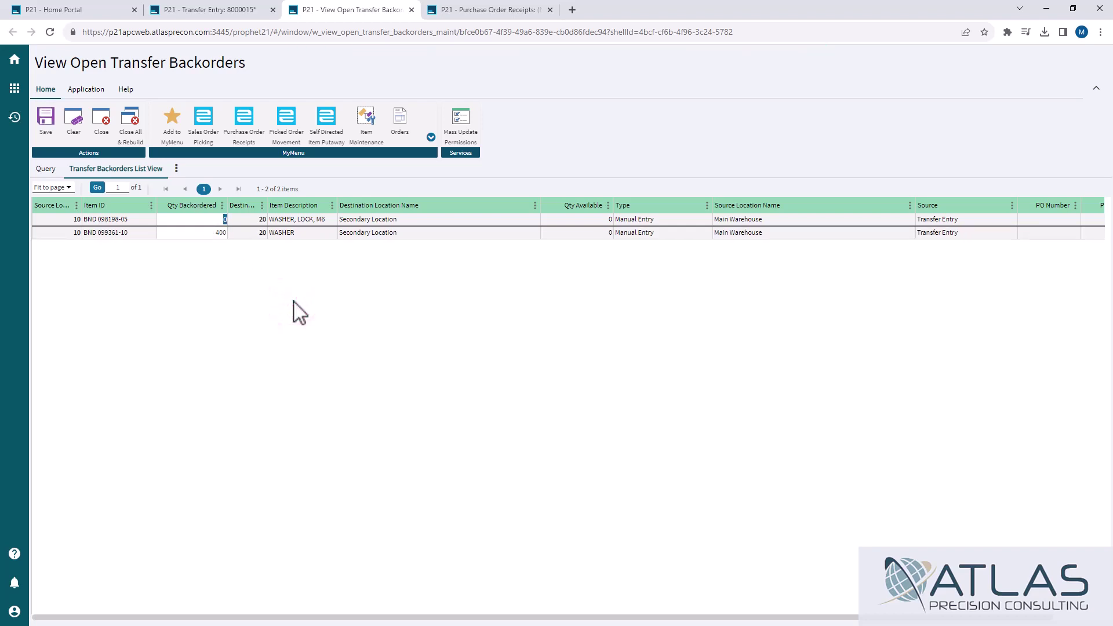
click(46, 119)
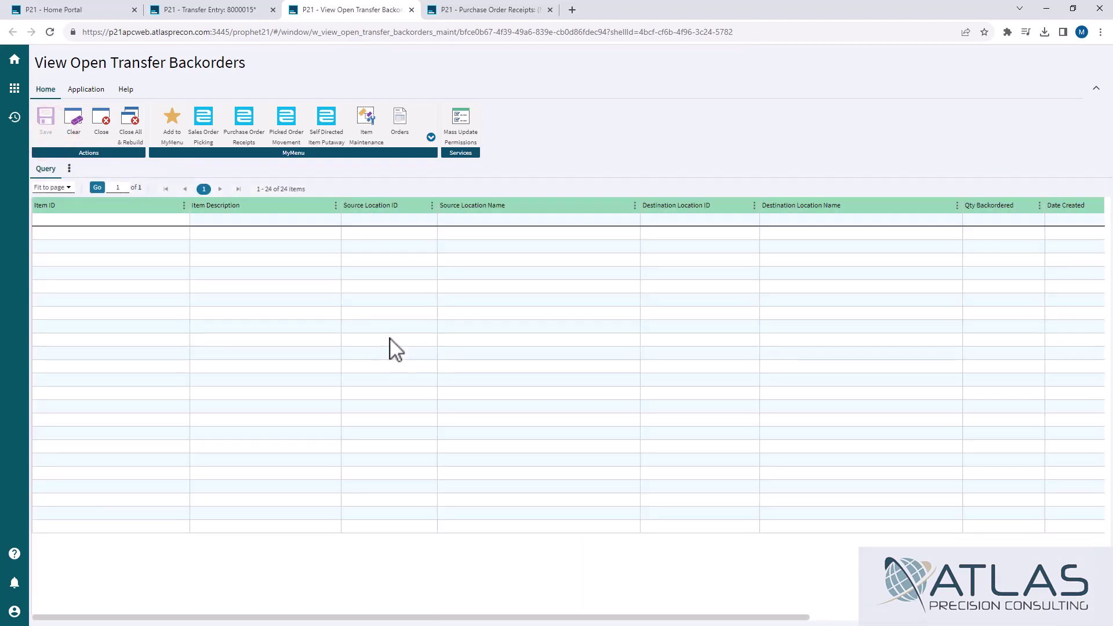
Re-run the query to review the 400-washer backorder, clear the form, then go to PO 4000014's receipt.
right_click(369, 250)
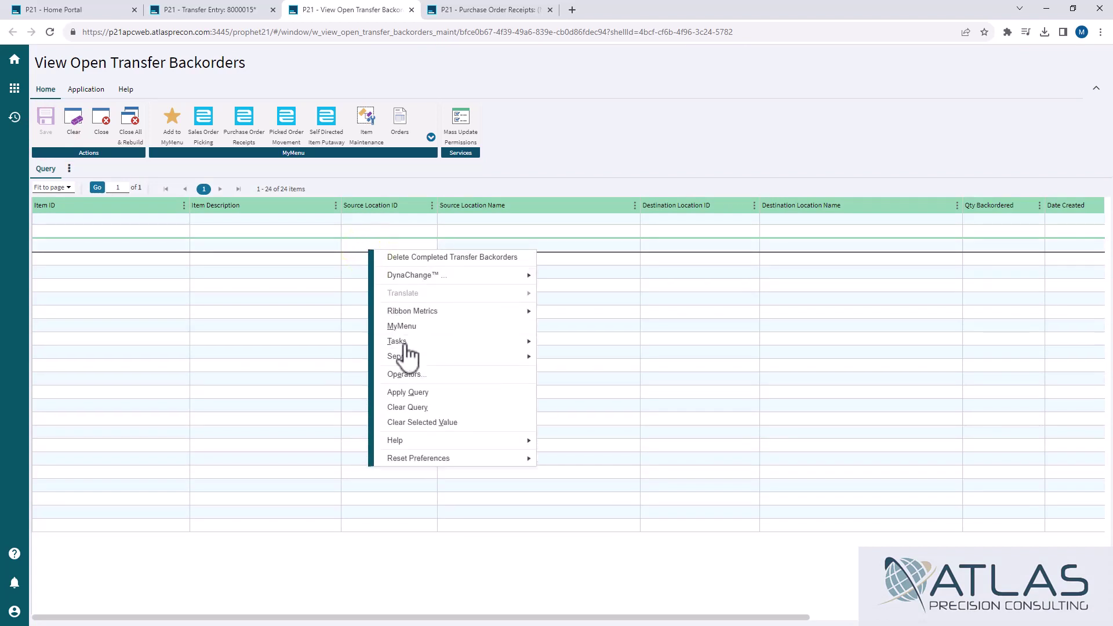
click(422, 391)
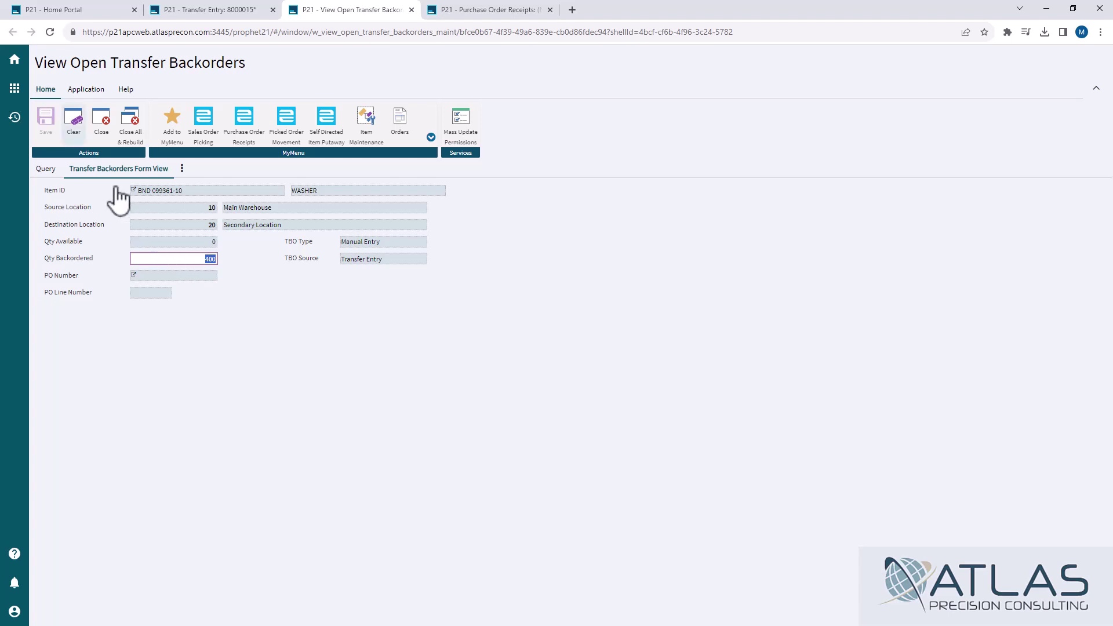
click(73, 135)
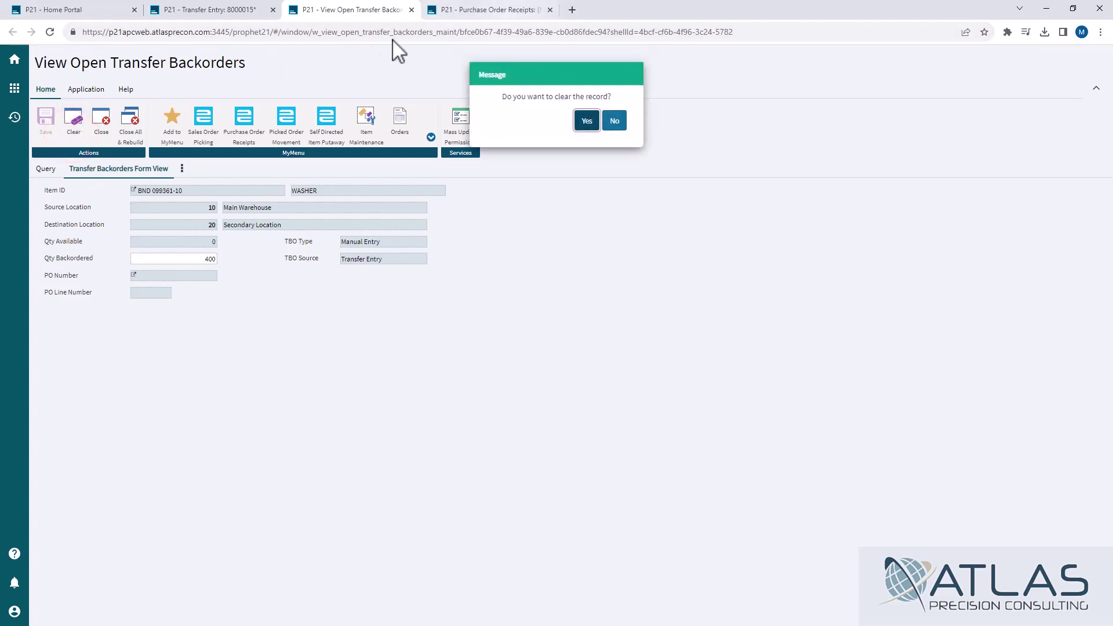
click(505, 10)
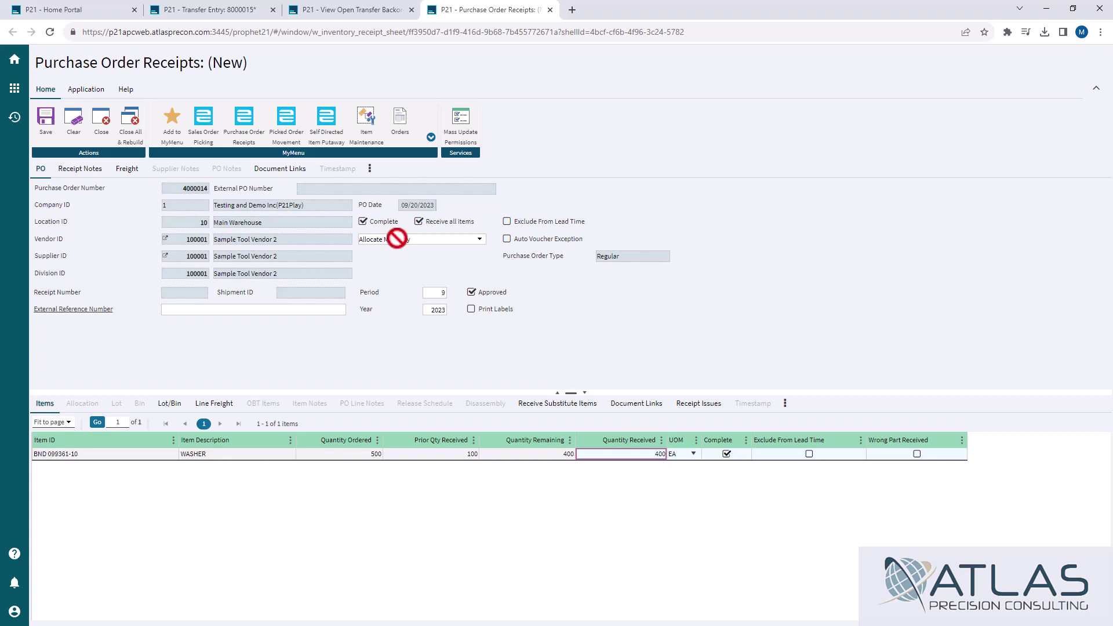
Save the PO 4000014 receipt and allocate 400 washers to the transfer backorder.
click(46, 124)
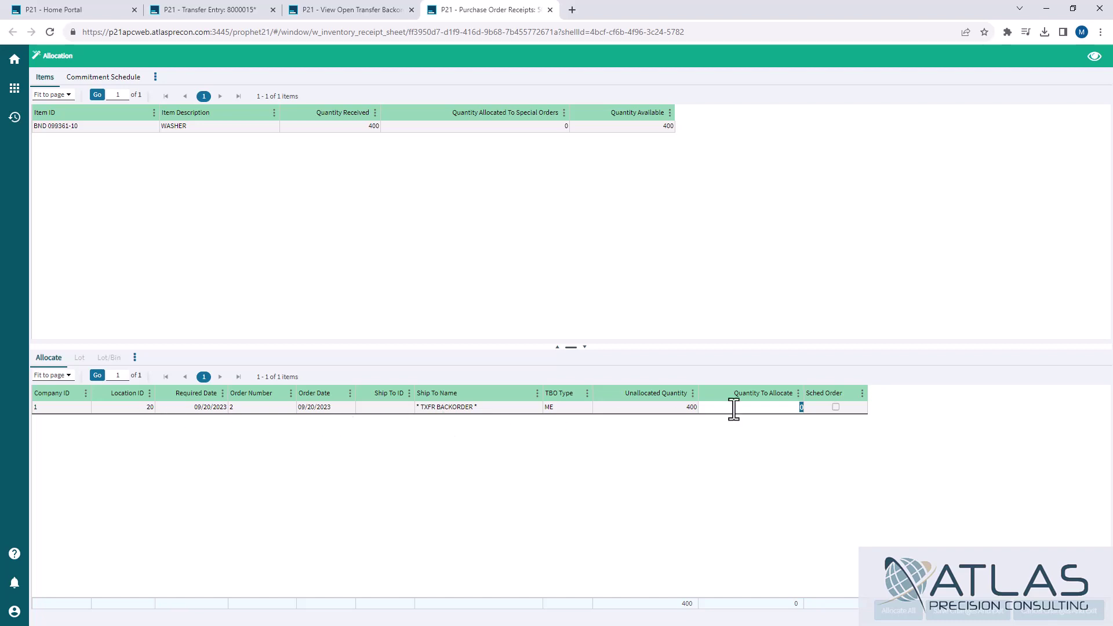
text(400)
click(748, 473)
Confirm the 400-washer allocation, review the Transfer Listing, and print transfer 8000016.
click(786, 408)
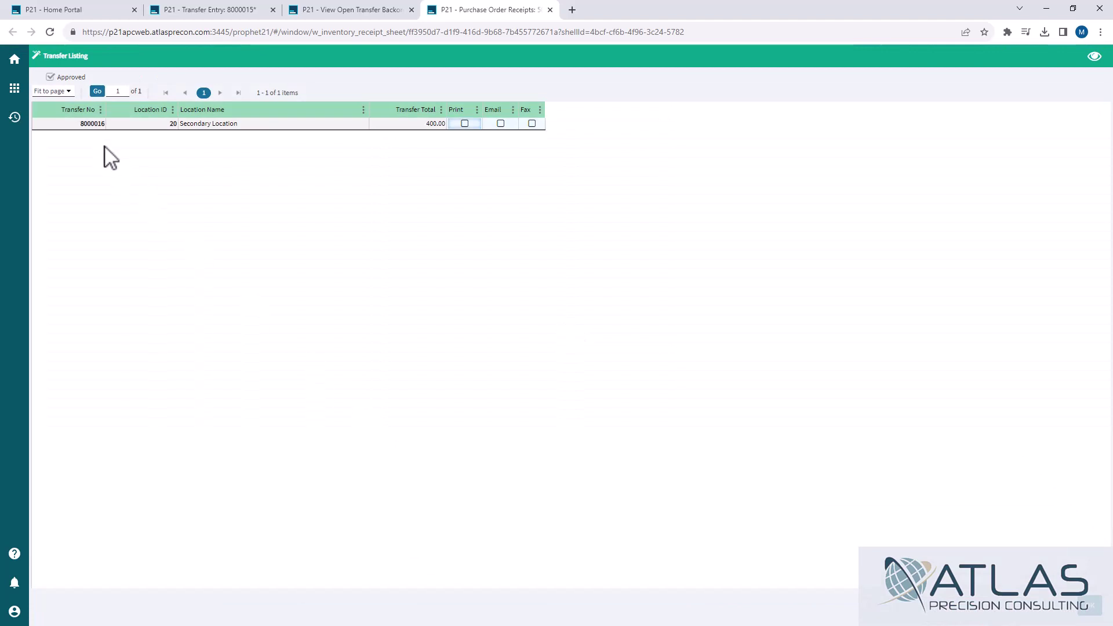
click(232, 9)
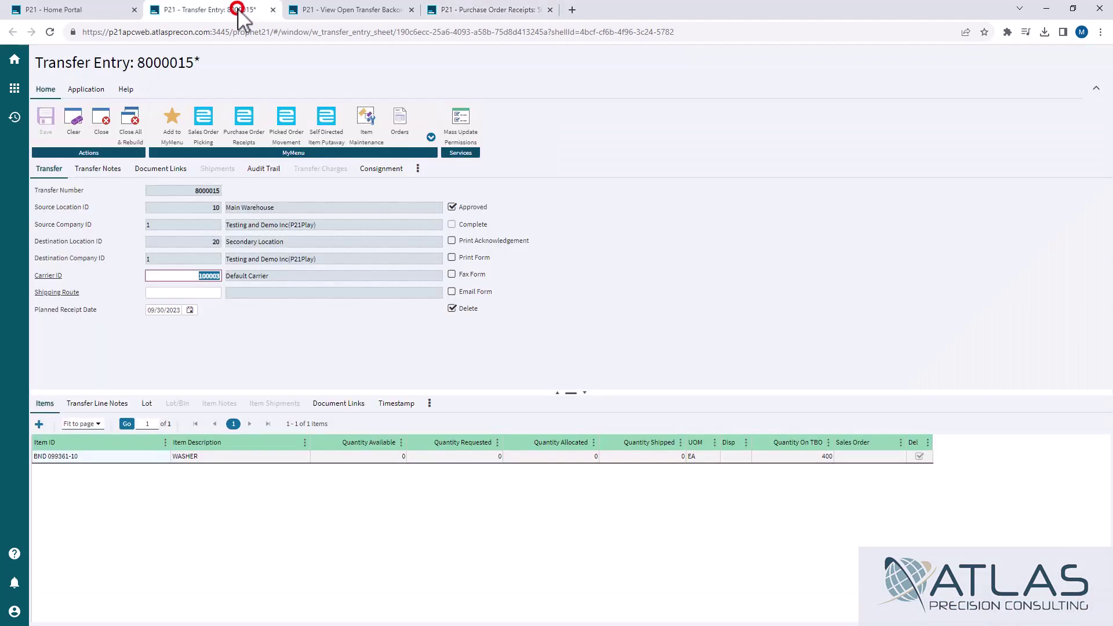
click(475, 9)
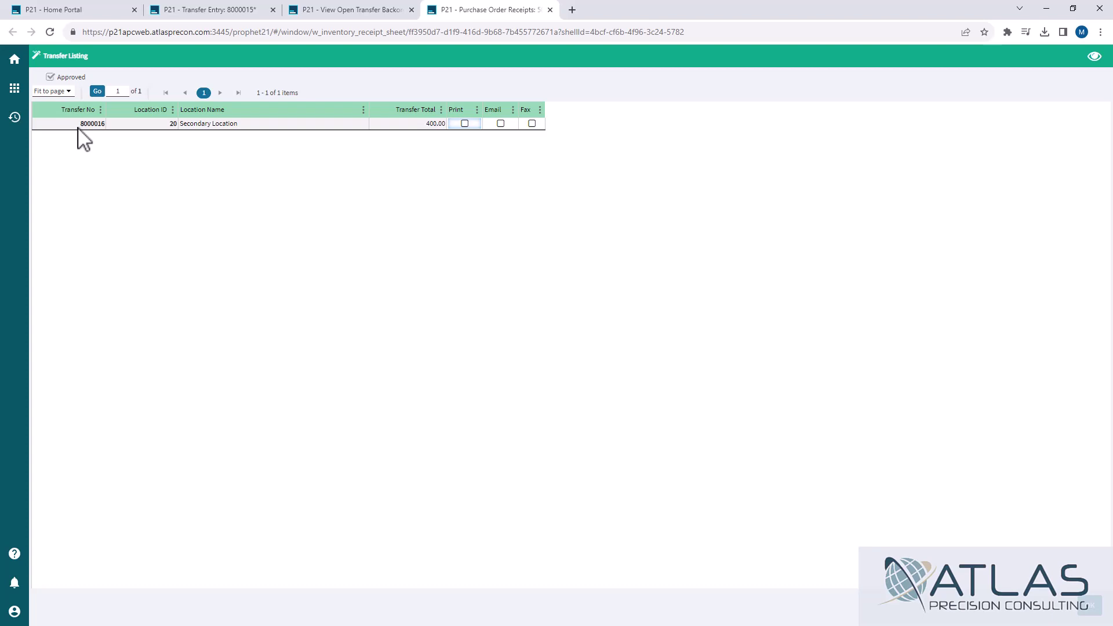
click(464, 124)
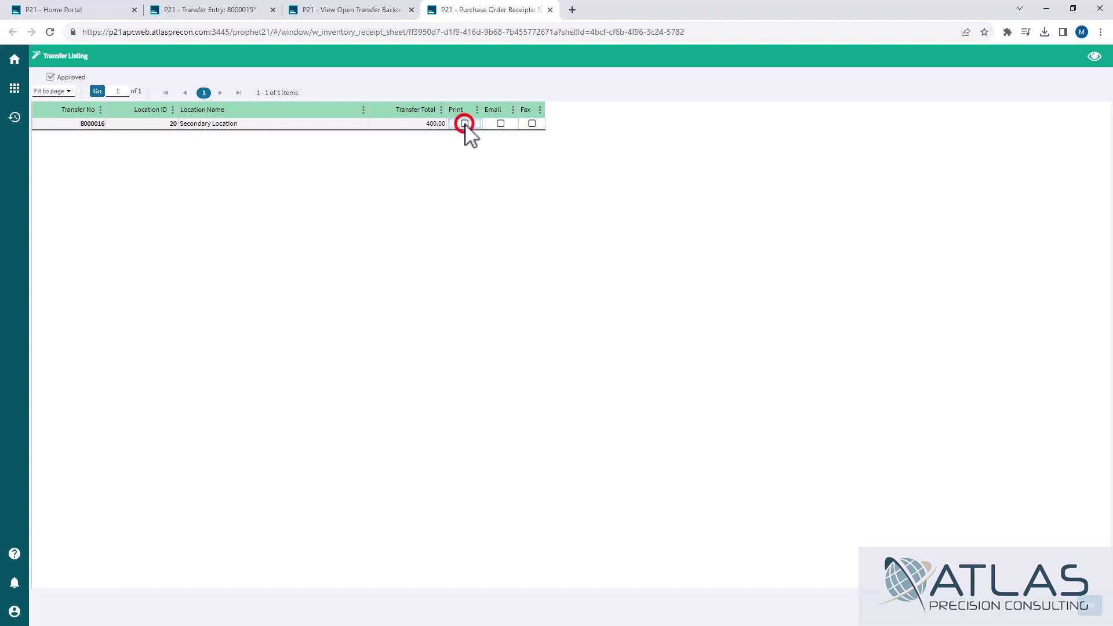